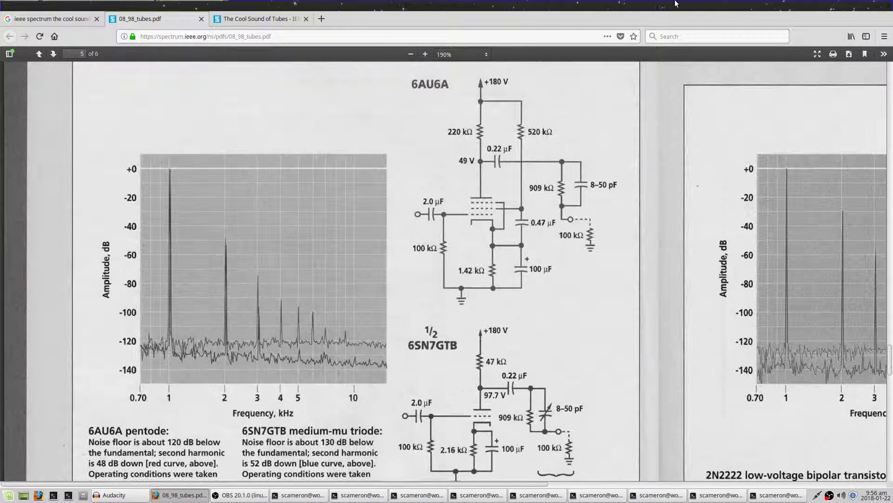
Scroll the PDF right to page 5, showing the 2N2222 spectrum plot and 2N2222/2N5457 circuits.
{"action": "left_click_drag", "start_coordinate": [391, 484], "coordinate": [316, 493]}
{"action": "left_click_drag", "start_coordinate": [362, 485], "coordinate": [324, 491]}
{"action": "left_click_drag", "start_coordinate": [493, 483], "coordinate": [528, 470]}
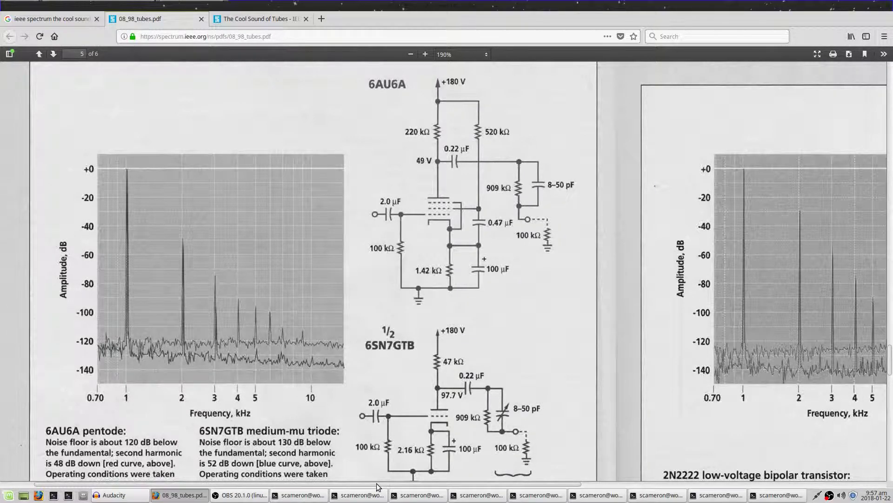
{"action": "left_click_drag", "start_coordinate": [376, 486], "coordinate": [620, 497]}
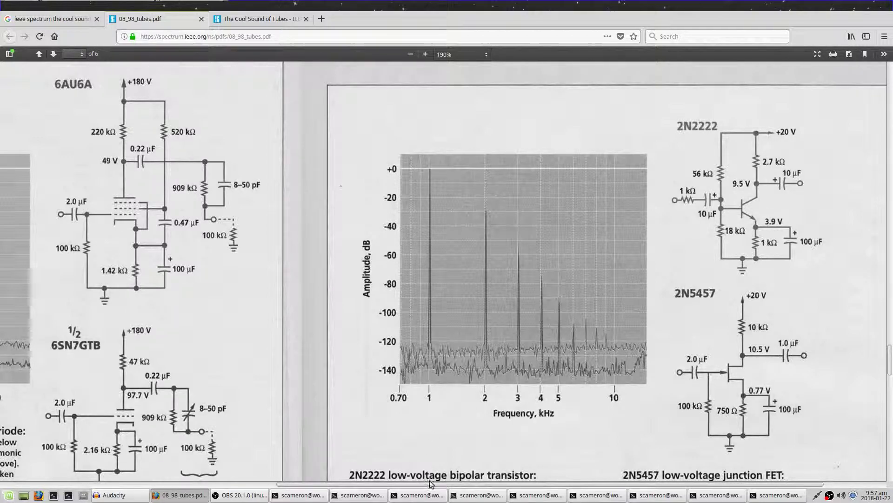
Scroll between the transistor and tube spectra, ending on the 6AU6A pentode spectrum plot.
{"action": "left_click_drag", "start_coordinate": [433, 485], "coordinate": [194, 493]}
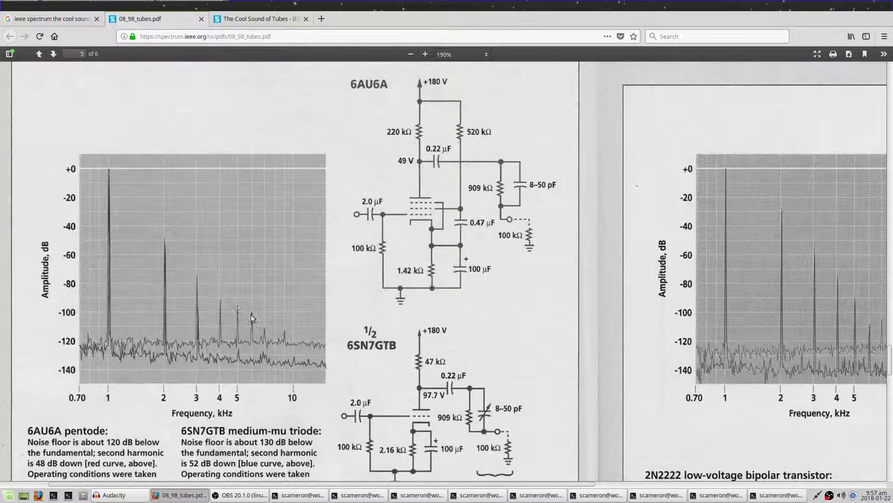
{"action": "left_click_drag", "start_coordinate": [352, 491], "coordinate": [576, 493]}
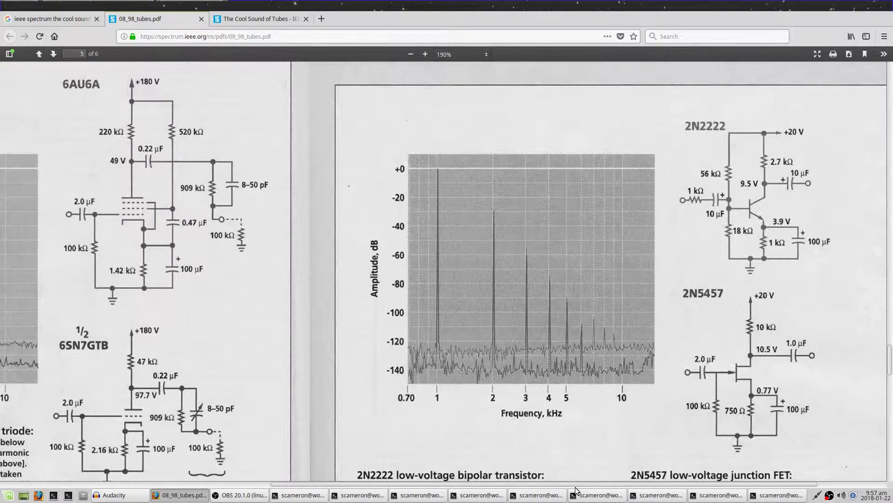
{"action": "left_click_drag", "start_coordinate": [562, 492], "coordinate": [333, 486]}
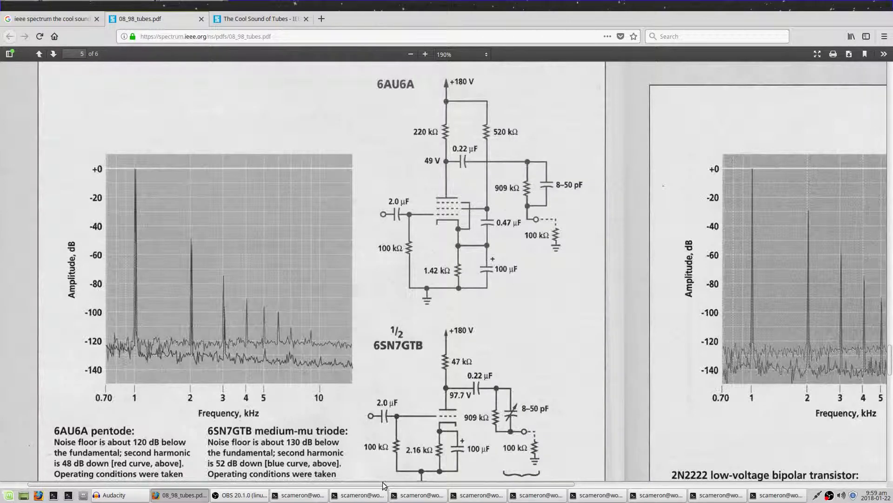
Scroll across both spectrum plots once more, then switch to the empty Audacity project.
{"action": "left_click_drag", "start_coordinate": [385, 485], "coordinate": [533, 492]}
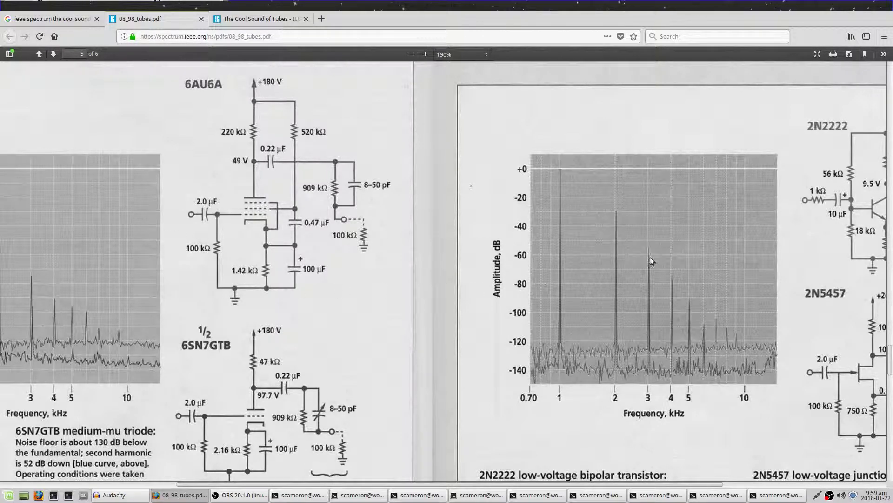
{"action": "left_click_drag", "start_coordinate": [517, 484], "coordinate": [575, 490]}
{"action": "scroll", "coordinate": [376, 289], "scroll_direction": "left", "scroll_amount": 6}
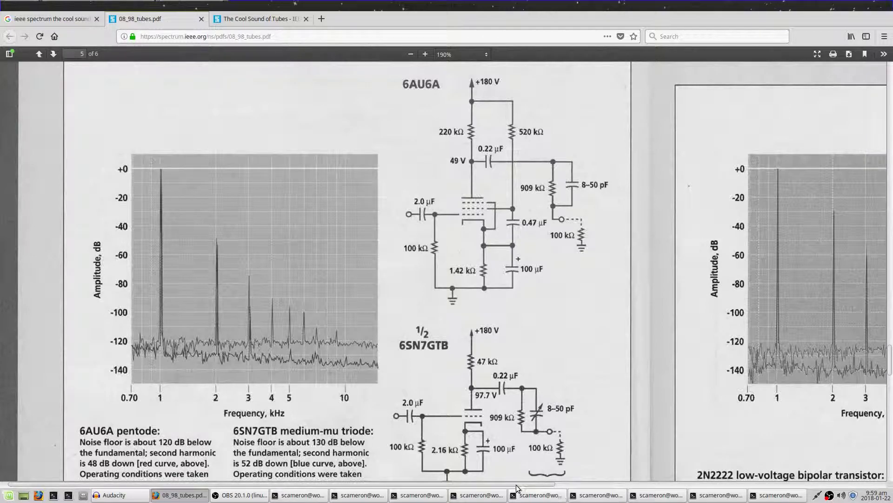
{"action": "left_click_drag", "start_coordinate": [531, 486], "coordinate": [644, 494]}
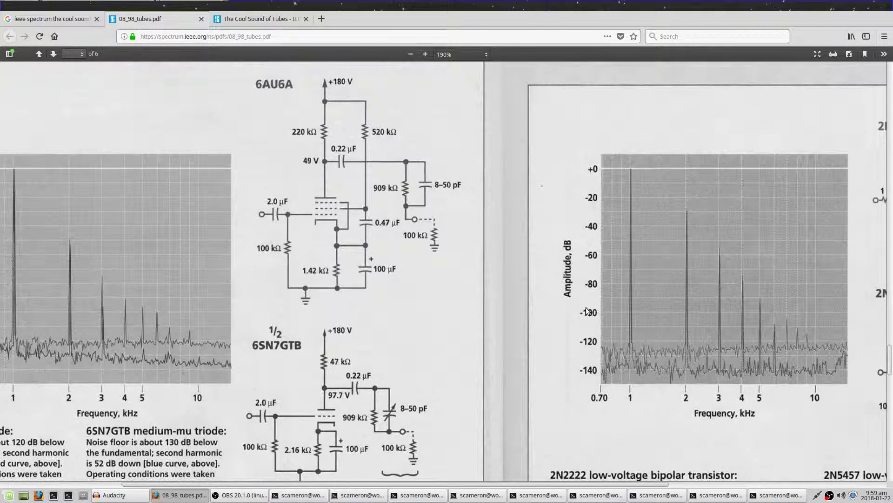
{"action": "key", "text": "alt+Tab"}
{"action": "key", "text": "alt+Tab"}
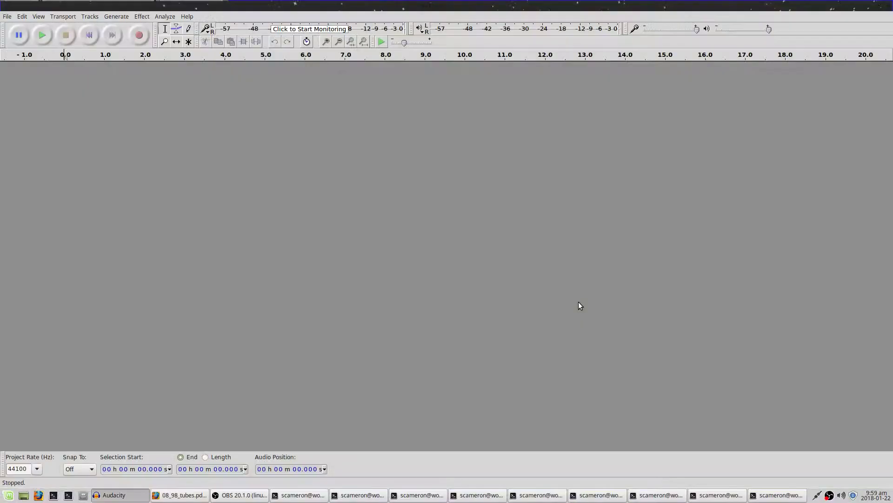
Add a new mono audio track to the project.
{"action": "left_click", "coordinate": [90, 16]}
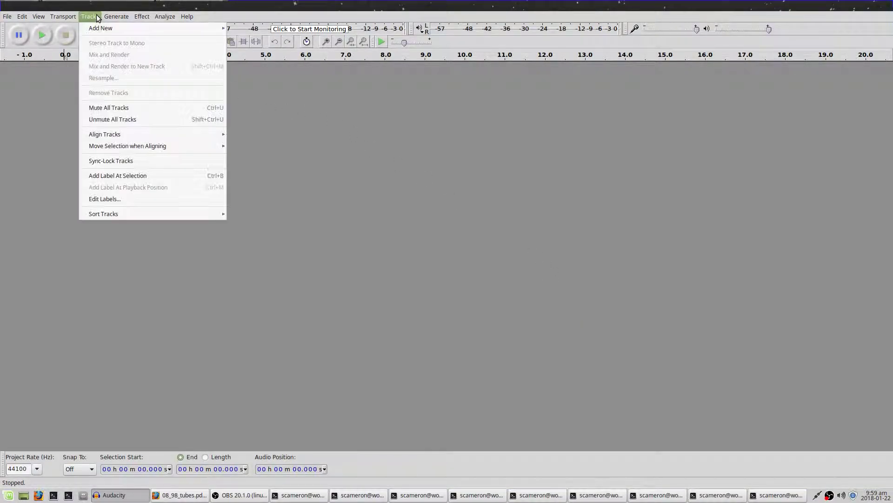
{"action": "mouse_move", "coordinate": [114, 32]}
{"action": "left_click", "coordinate": [245, 29]}
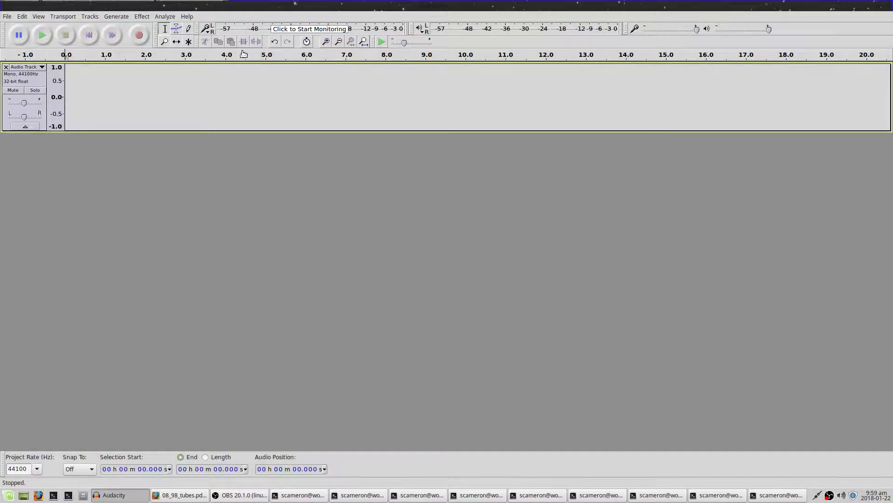
Generate a 1-second 220 Hz sine tone at amplitude 0.8 in the track.
{"action": "left_click", "coordinate": [121, 17]}
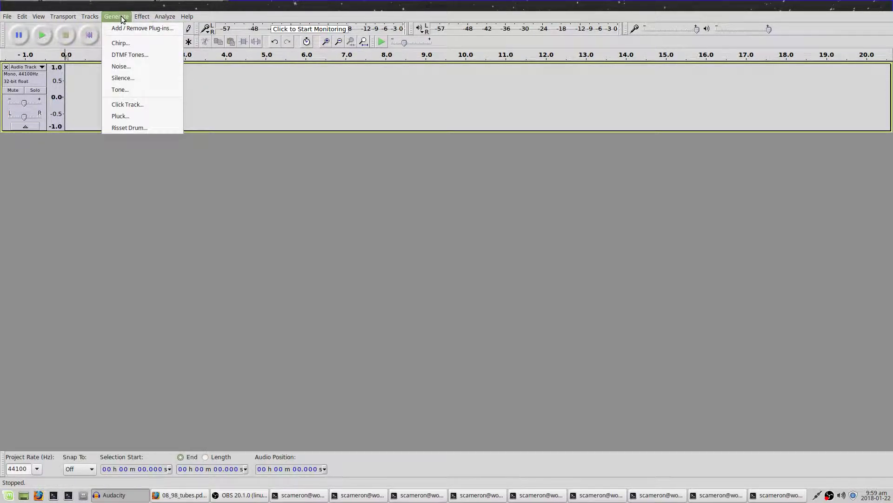
{"action": "left_click", "coordinate": [142, 90]}
{"action": "left_click", "coordinate": [472, 213]}
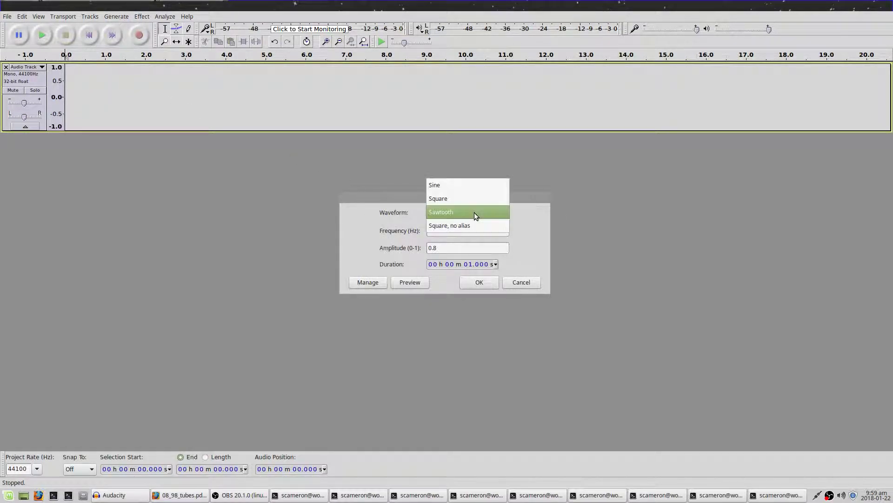
{"action": "left_click", "coordinate": [466, 188]}
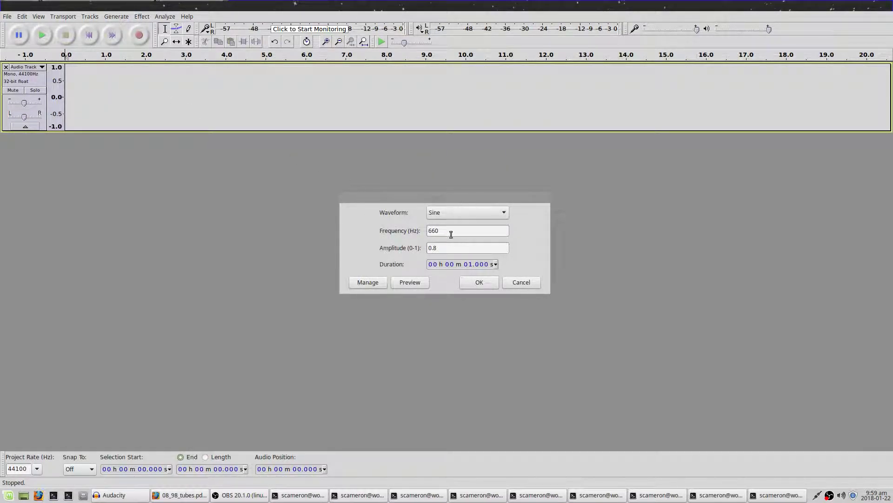
{"action": "double_click", "coordinate": [451, 231]}
{"action": "type", "text": "220"}
{"action": "left_click", "coordinate": [479, 283]}
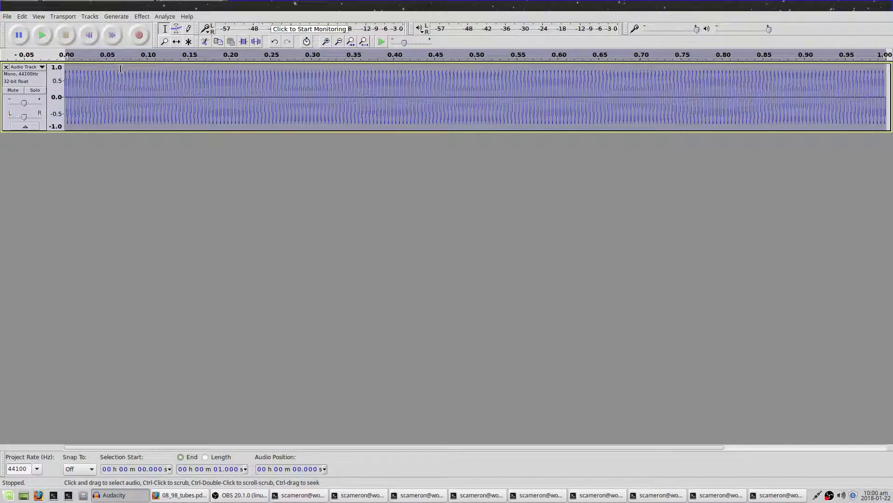
Play the 220 Hz tone a few times to listen to it.
{"action": "left_click", "coordinate": [43, 38]}
{"action": "left_click", "coordinate": [46, 35]}
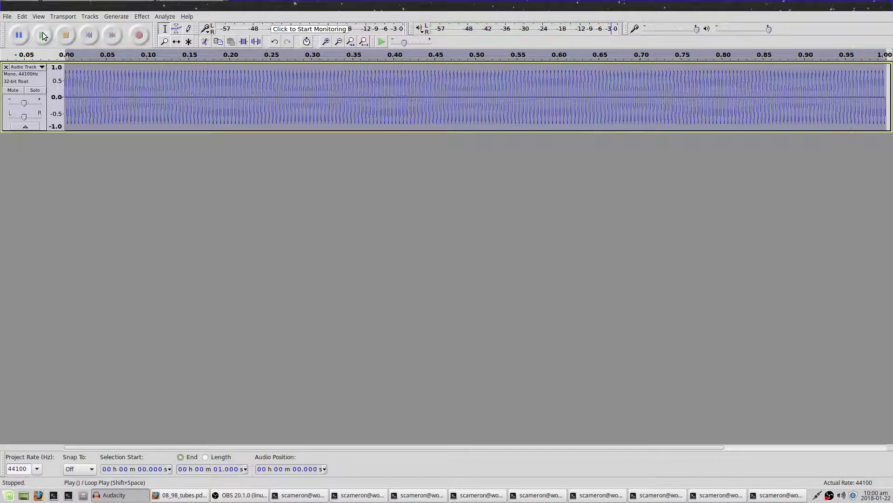
{"action": "left_click", "coordinate": [43, 36]}
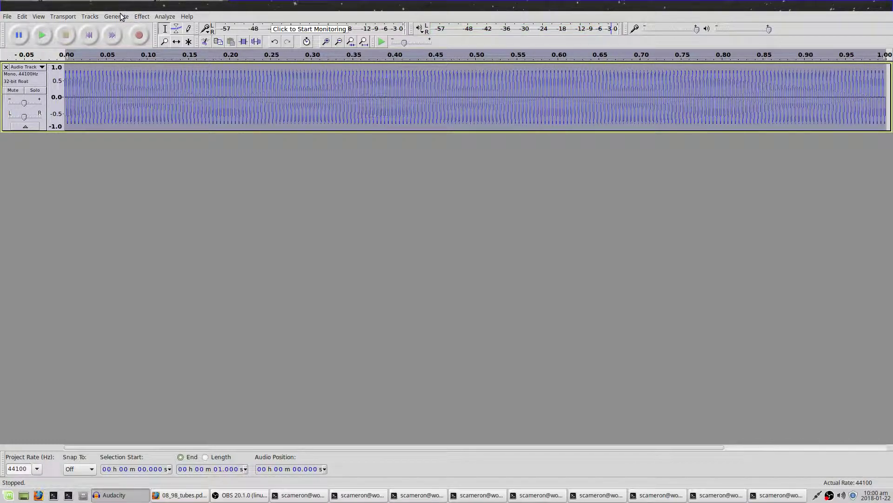
Add a second mono track and place the cursor at its start.
{"action": "left_click", "coordinate": [88, 19]}
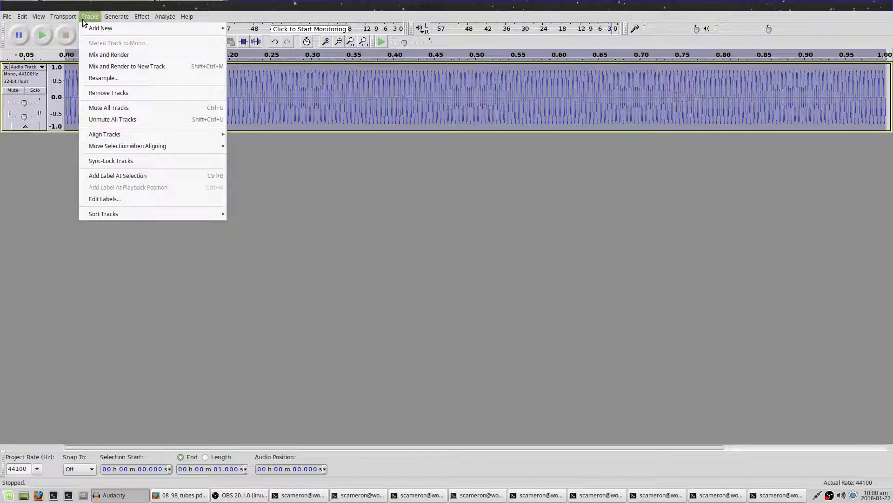
{"action": "mouse_move", "coordinate": [89, 30]}
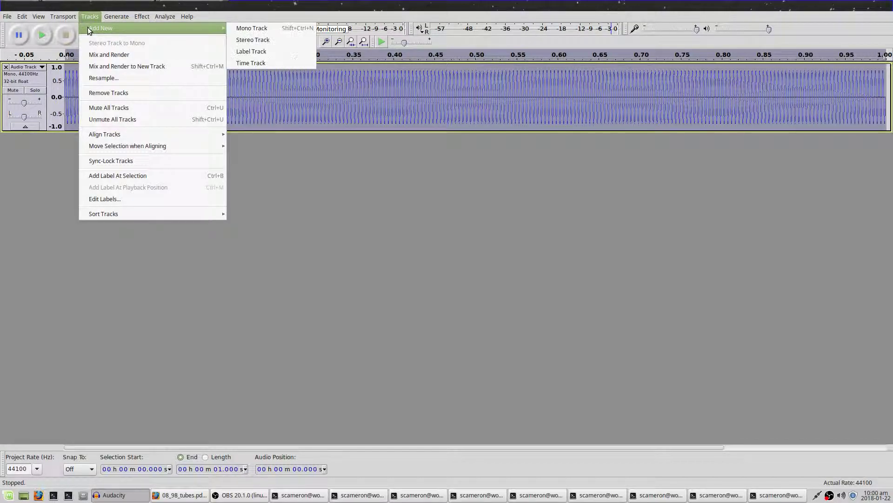
{"action": "left_click", "coordinate": [255, 32]}
{"action": "left_click", "coordinate": [237, 173]}
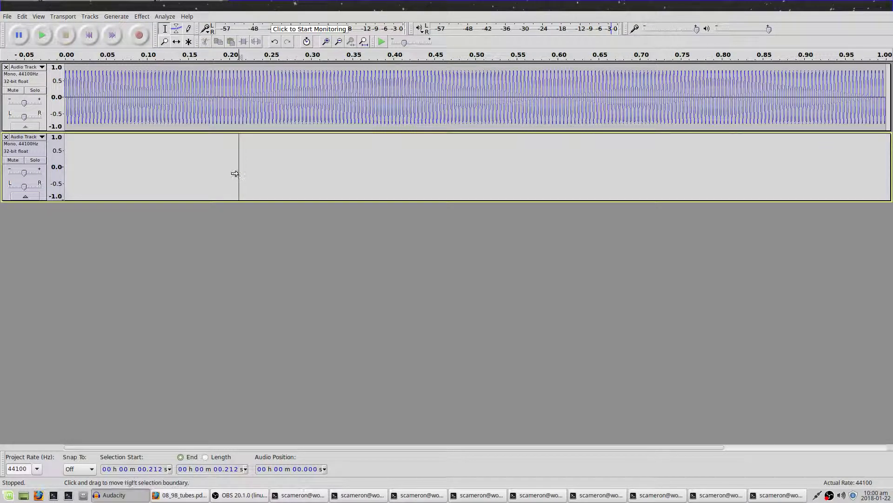
{"action": "left_click", "coordinate": [215, 153]}
{"action": "key", "text": "Home"}
Generate a 440 Hz tone into the second track.
{"action": "left_click", "coordinate": [116, 16]}
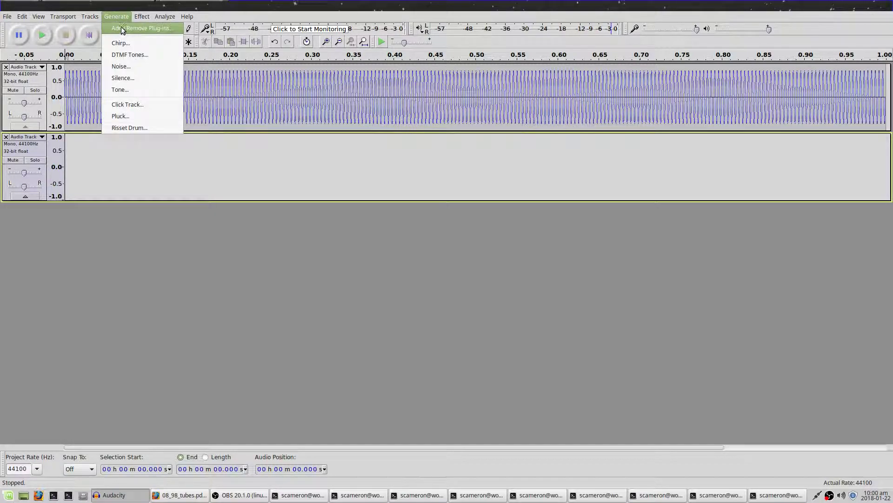
{"action": "left_click", "coordinate": [120, 90]}
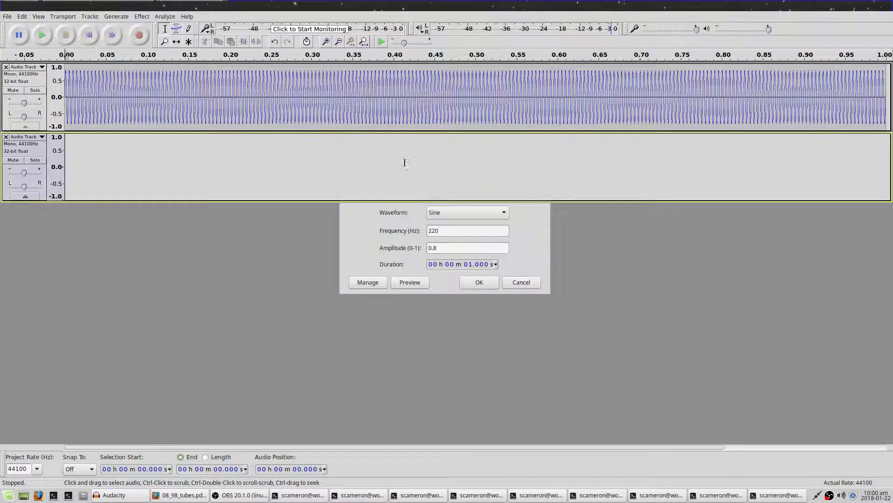
{"action": "left_click", "coordinate": [464, 228]}
{"action": "double_click", "coordinate": [465, 228]}
{"action": "type", "text": "440"}
{"action": "left_click", "coordinate": [479, 282]}
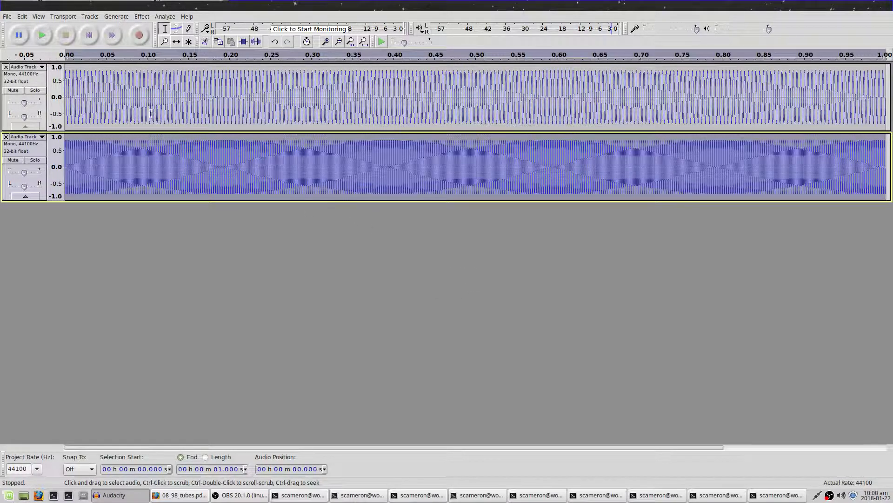
Compare playback with track 2 muted and unmuted, then select all of track 2.
{"action": "left_click", "coordinate": [44, 35]}
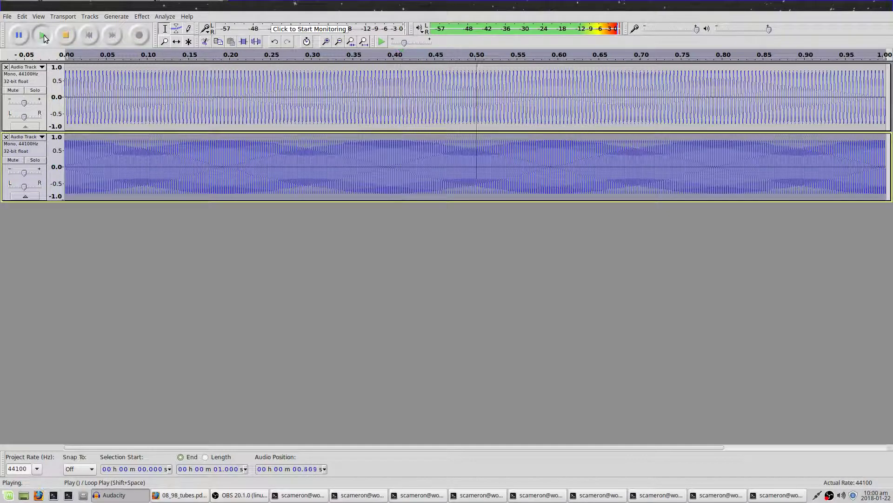
{"action": "left_click", "coordinate": [13, 160]}
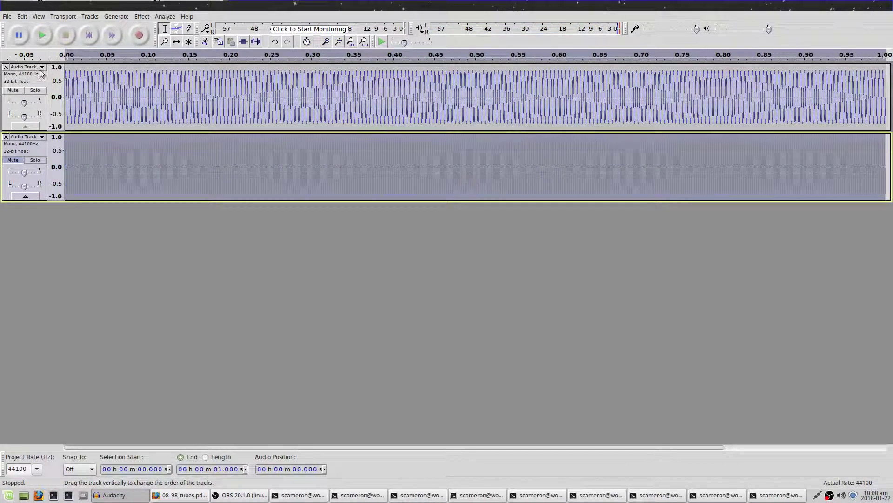
{"action": "left_click", "coordinate": [39, 42]}
{"action": "left_click", "coordinate": [13, 160]}
{"action": "left_click", "coordinate": [44, 36]}
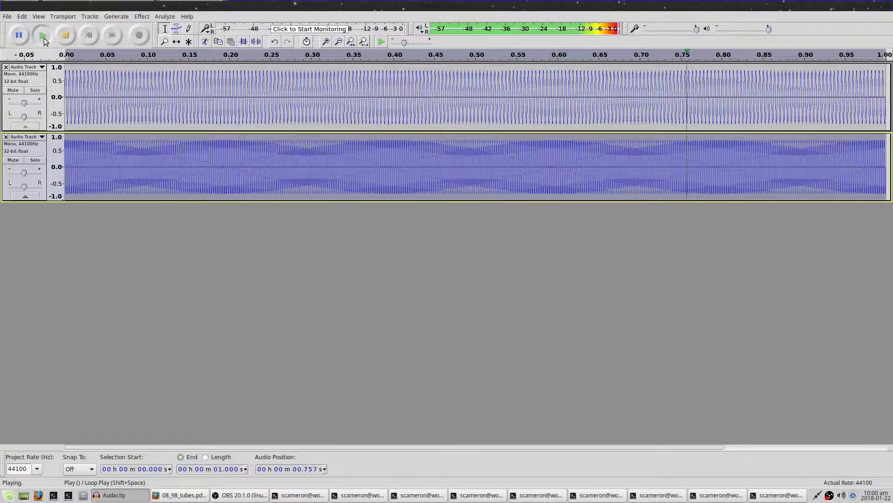
{"action": "double_click", "coordinate": [300, 178]}
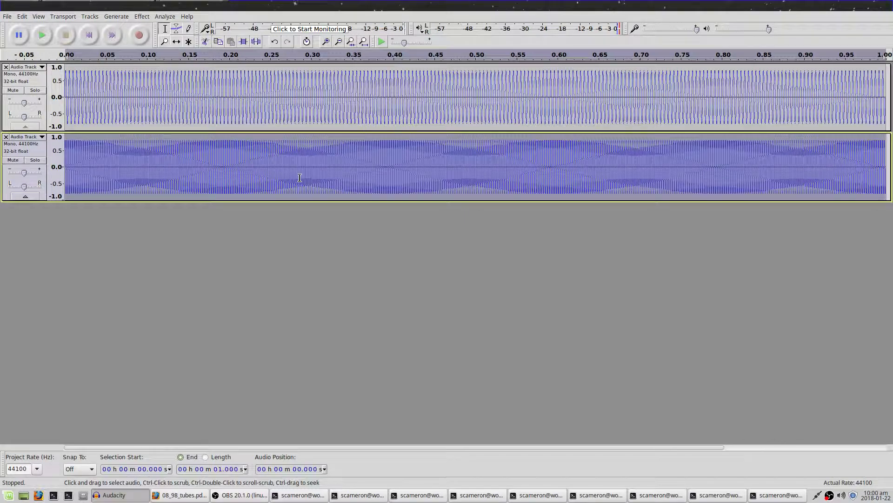
Amplify the second track by about -50 dB, shrinking it to a near-flat line.
{"action": "left_click", "coordinate": [142, 16]}
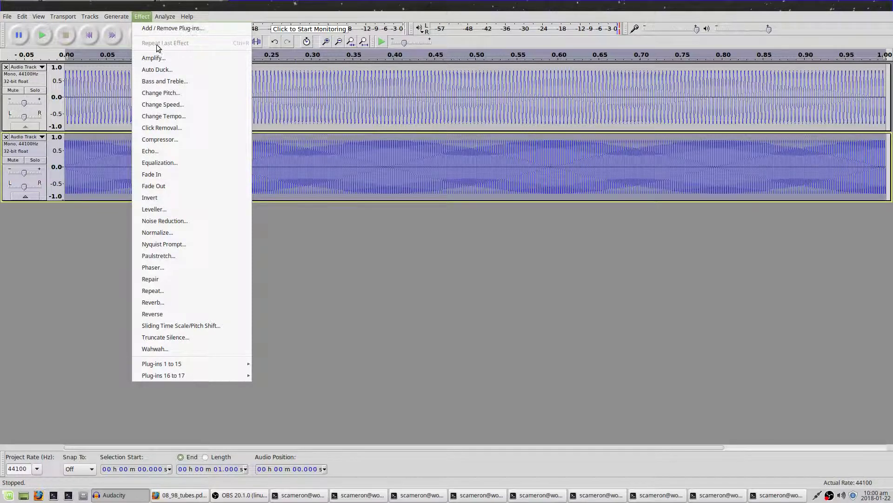
{"action": "left_click", "coordinate": [159, 56]}
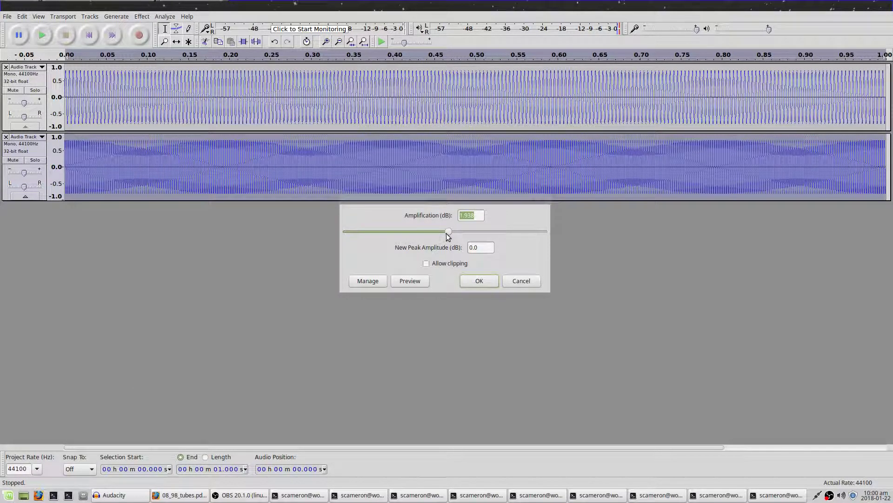
{"action": "left_click_drag", "start_coordinate": [448, 233], "coordinate": [343, 242]}
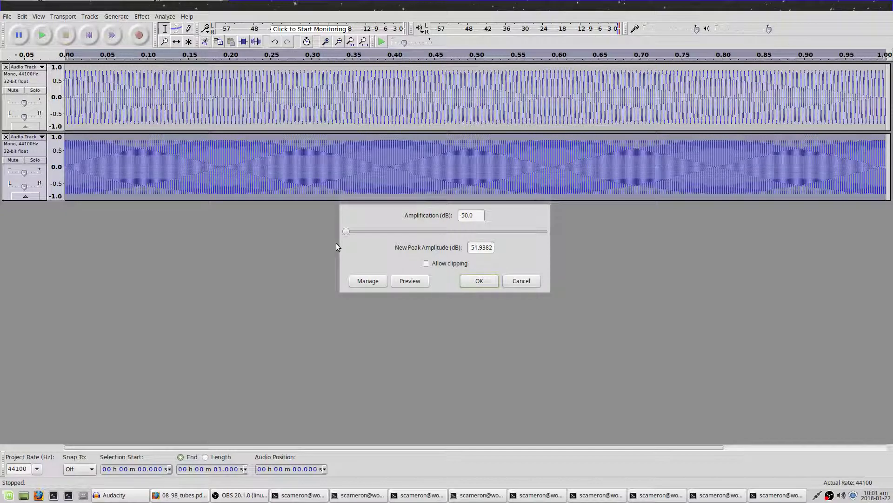
{"action": "left_click_drag", "start_coordinate": [337, 242], "coordinate": [363, 240]}
{"action": "left_click", "coordinate": [463, 282]}
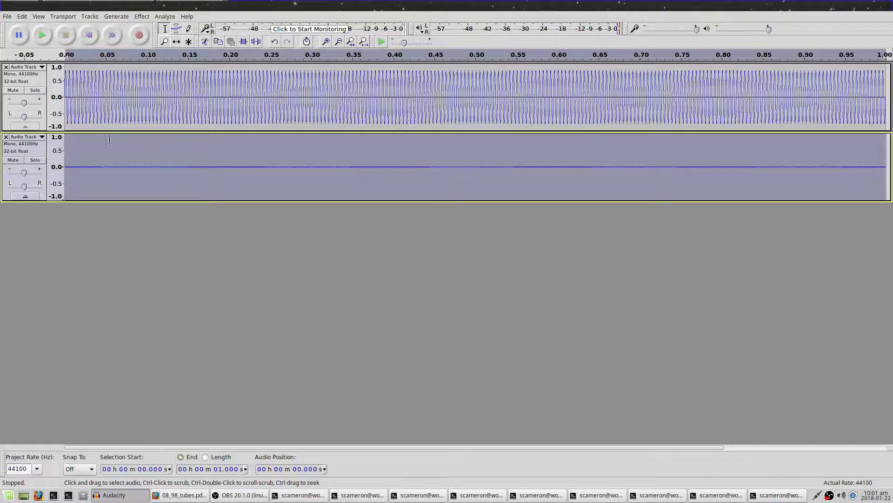
{"action": "left_click", "coordinate": [18, 91]}
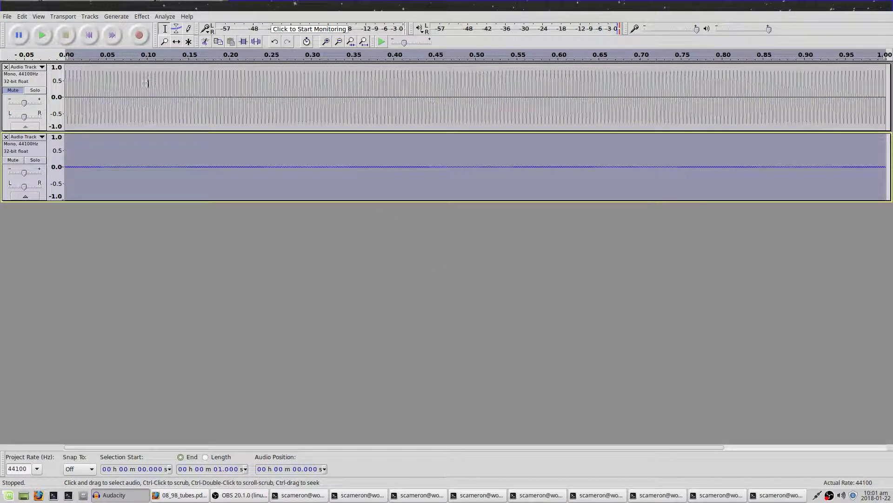
{"action": "left_click", "coordinate": [44, 36]}
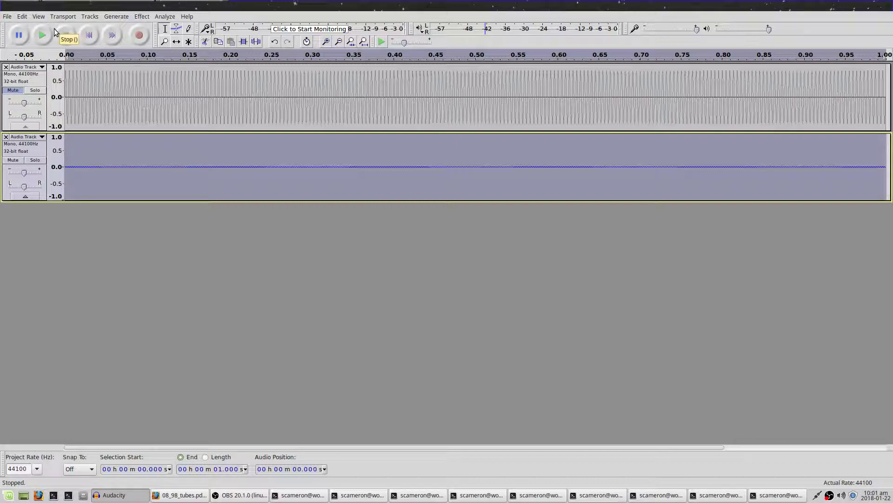
{"action": "left_click", "coordinate": [41, 36]}
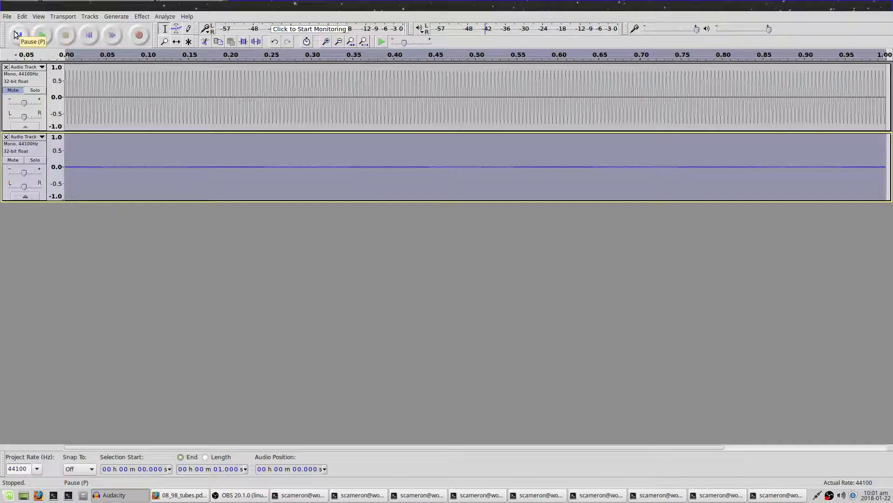
{"action": "left_click", "coordinate": [36, 35]}
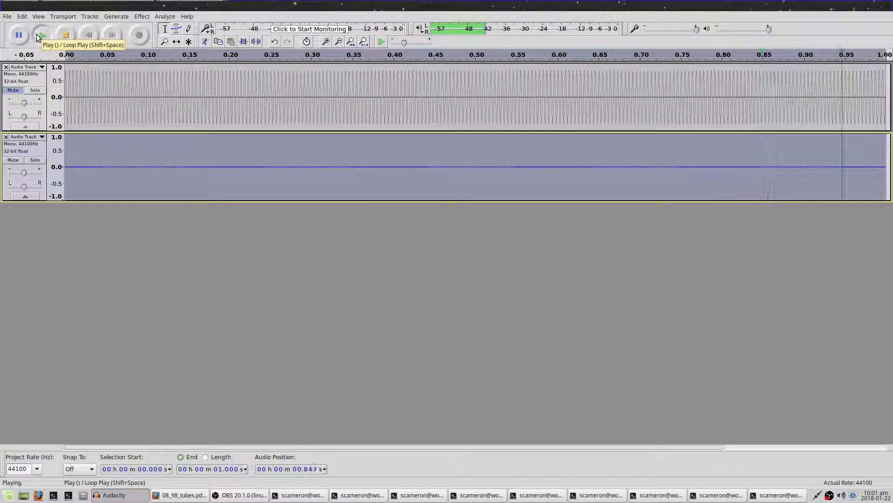
{"action": "left_click", "coordinate": [37, 35]}
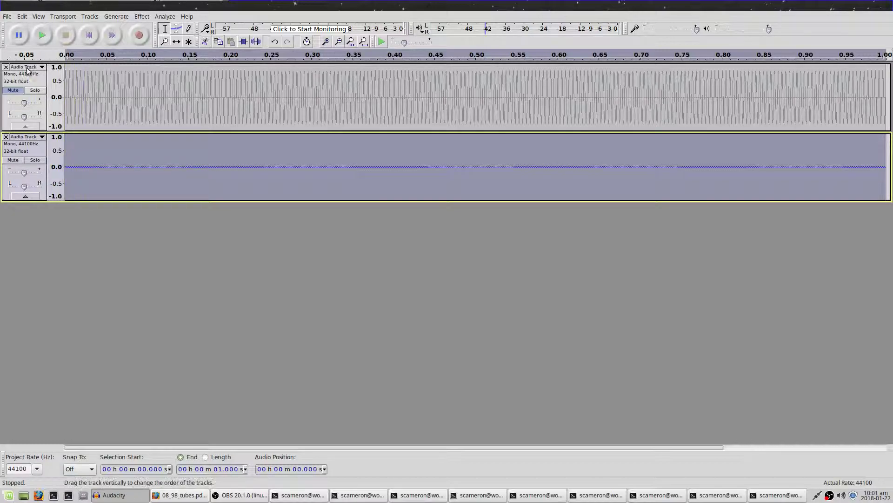
{"action": "left_click", "coordinate": [14, 89]}
{"action": "left_click", "coordinate": [38, 37]}
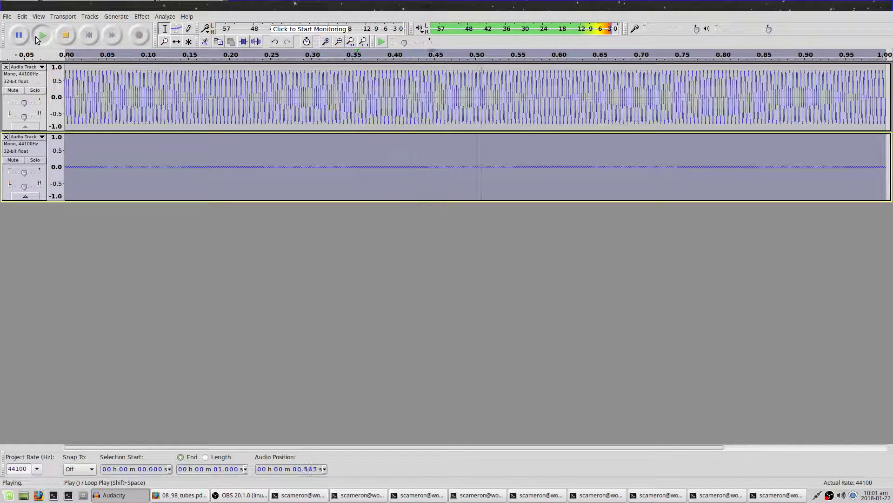
{"action": "left_click", "coordinate": [13, 159]}
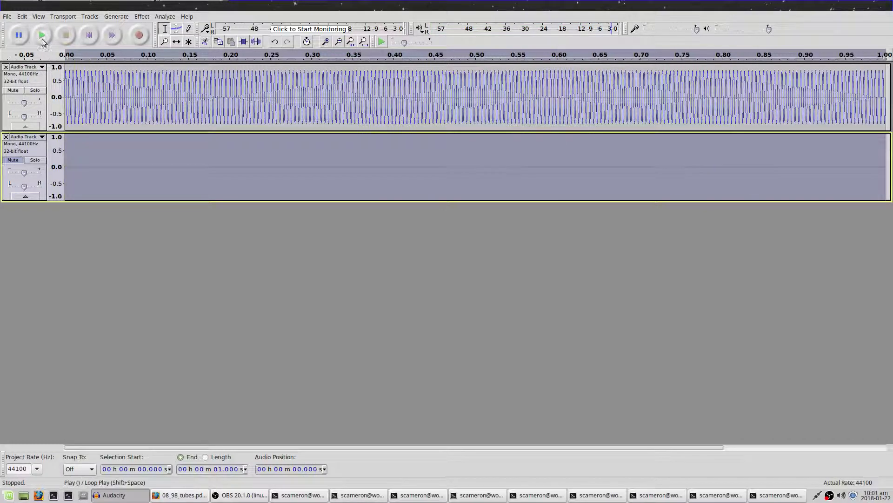
{"action": "left_click", "coordinate": [42, 35]}
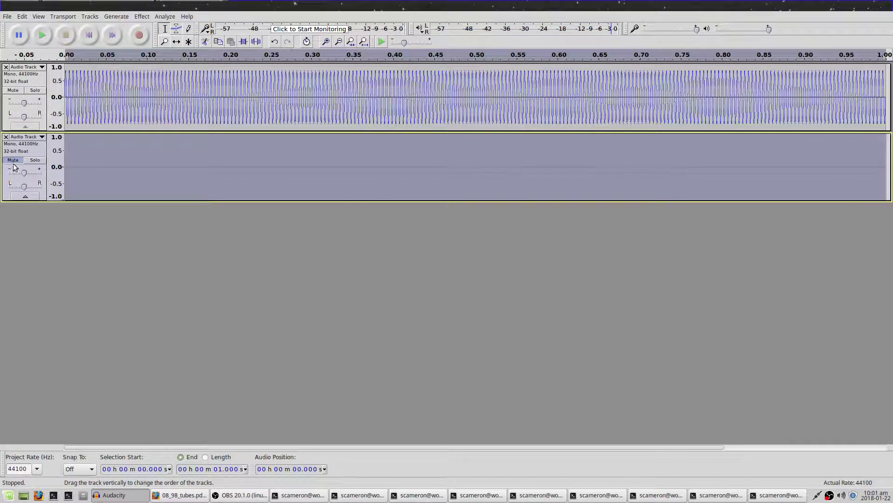
{"action": "left_click", "coordinate": [13, 160]}
{"action": "left_click", "coordinate": [41, 36]}
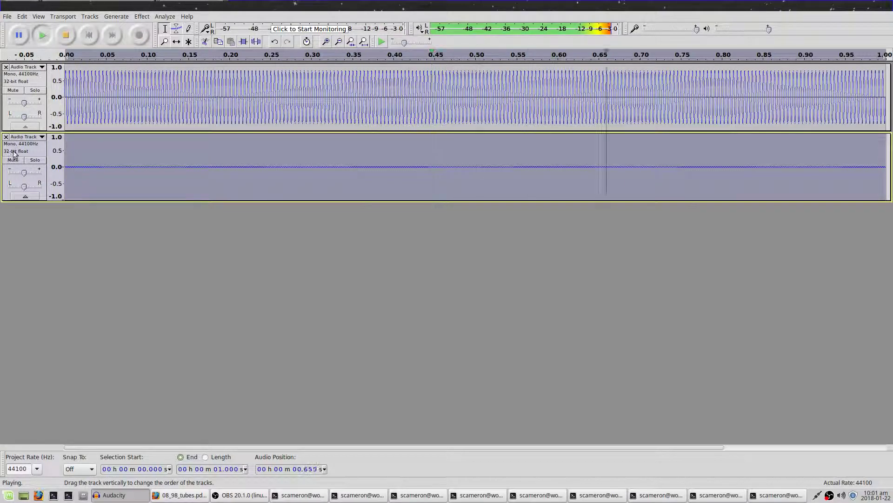
{"action": "left_click", "coordinate": [13, 160]}
{"action": "left_click", "coordinate": [41, 41]}
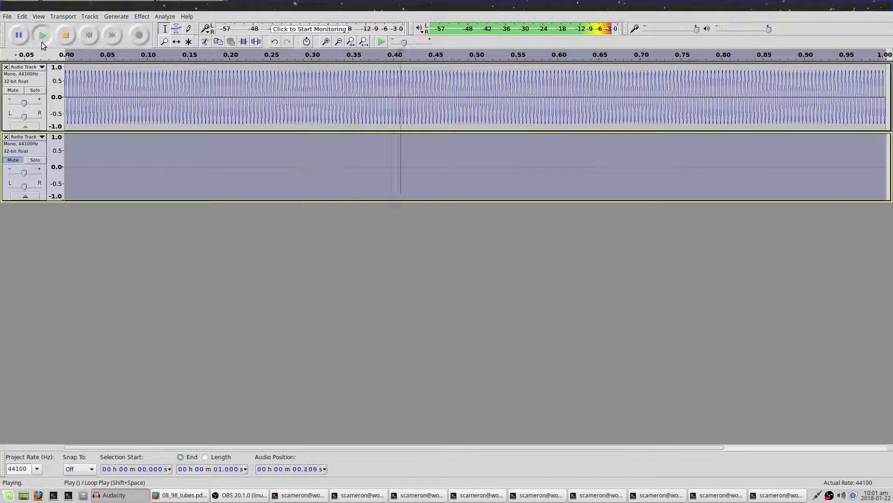
{"action": "left_click", "coordinate": [17, 158]}
{"action": "left_click", "coordinate": [41, 31]}
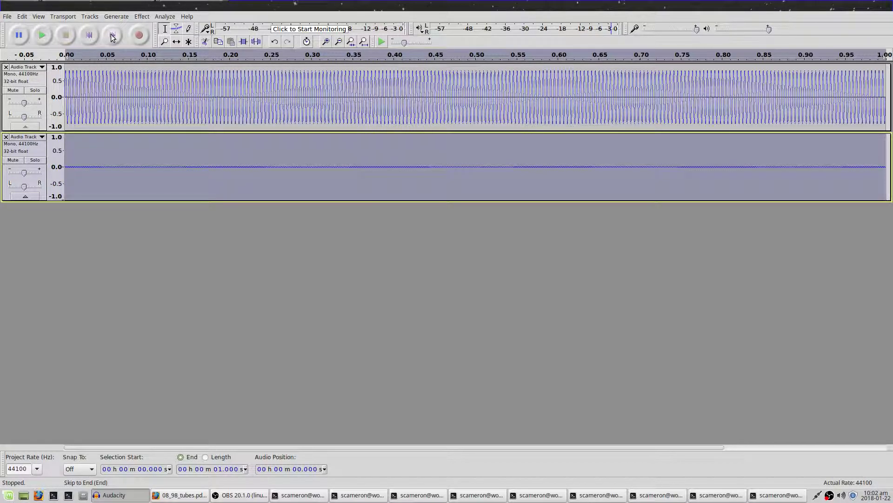
Add a third mono audio track.
{"action": "left_click", "coordinate": [107, 18]}
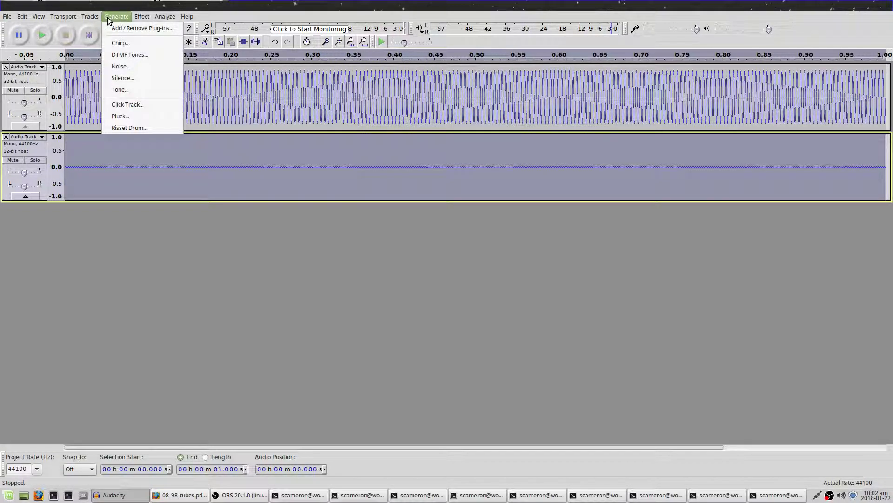
{"action": "mouse_move", "coordinate": [118, 30]}
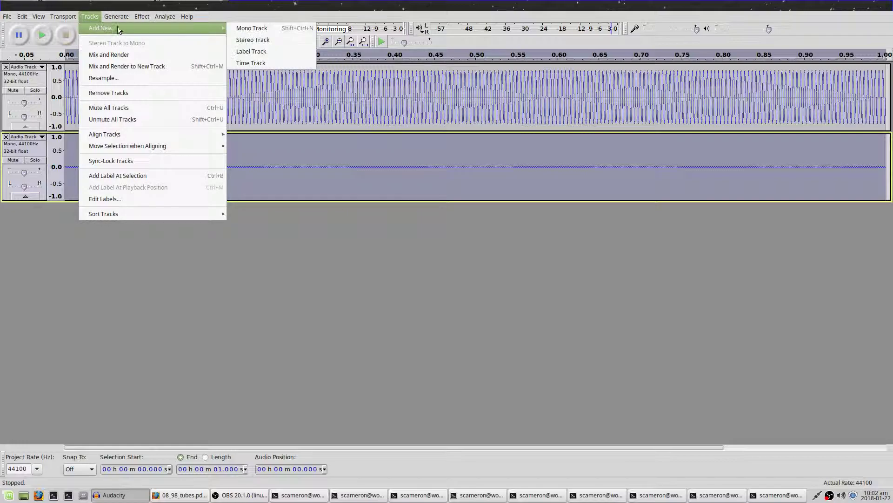
{"action": "left_click", "coordinate": [263, 32]}
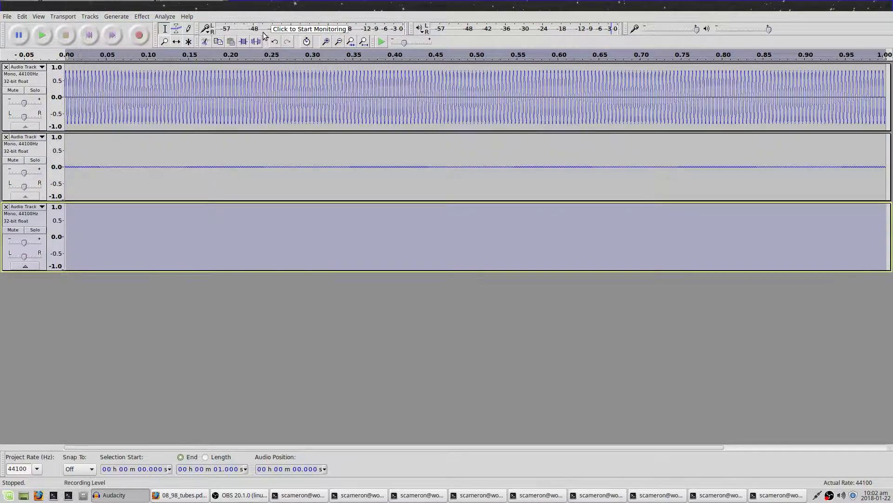
Generate a 660 Hz sine tone in the third track and play the project.
{"action": "left_click", "coordinate": [107, 17]}
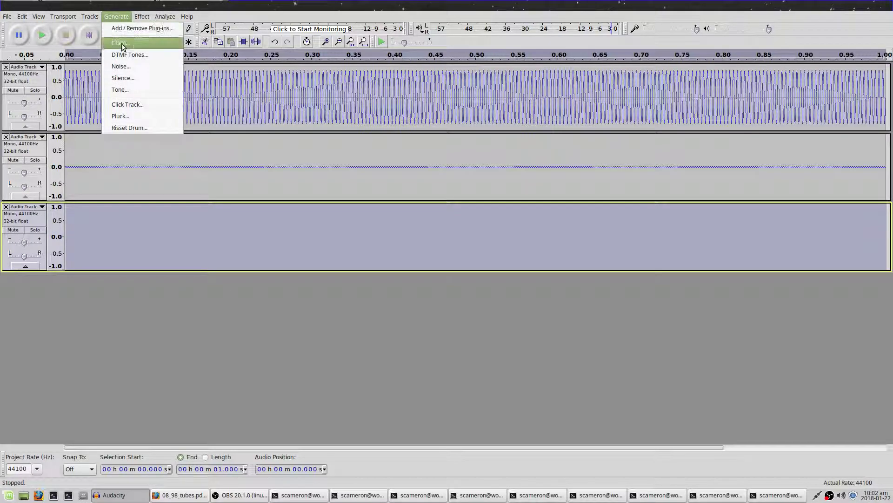
{"action": "left_click", "coordinate": [134, 90]}
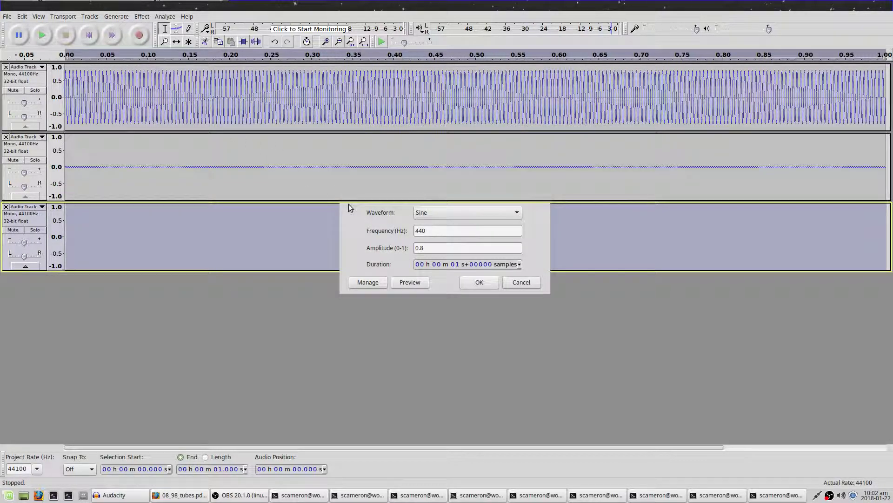
{"action": "double_click", "coordinate": [442, 231]}
{"action": "type", "text": "660"}
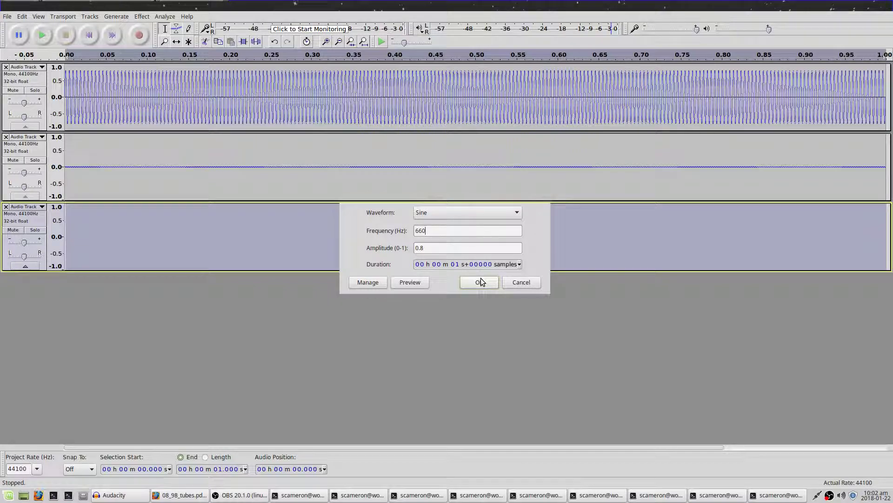
{"action": "left_click", "coordinate": [479, 281]}
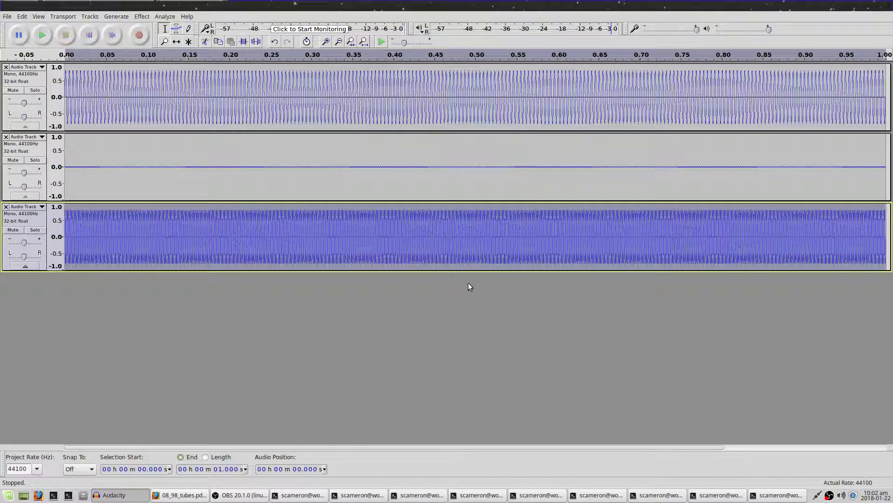
{"action": "left_click", "coordinate": [46, 37]}
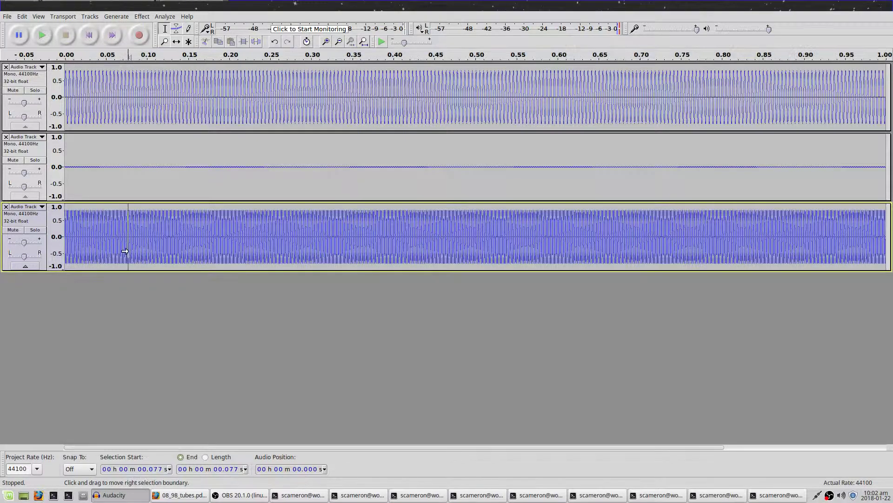
Amplify the third track by -41.3 dB to near-silence and play it back.
{"action": "key", "text": "alt+c"}
{"action": "key", "text": "Down"}
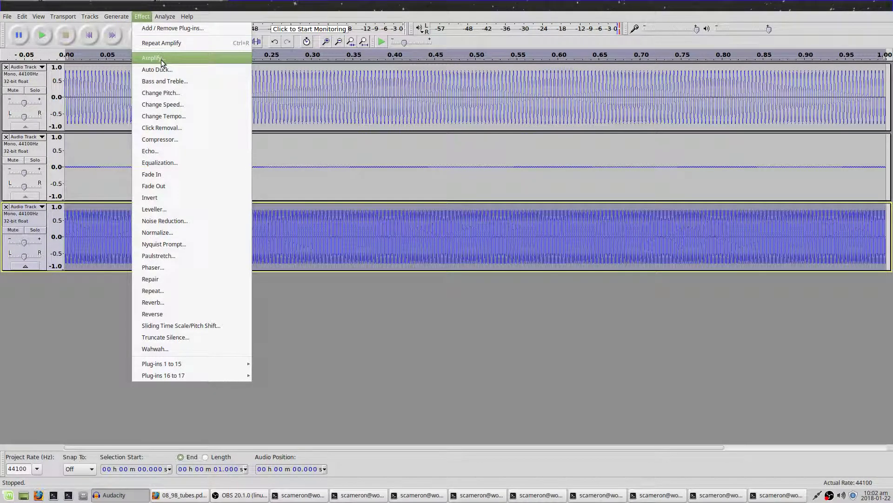
{"action": "key", "text": "Return"}
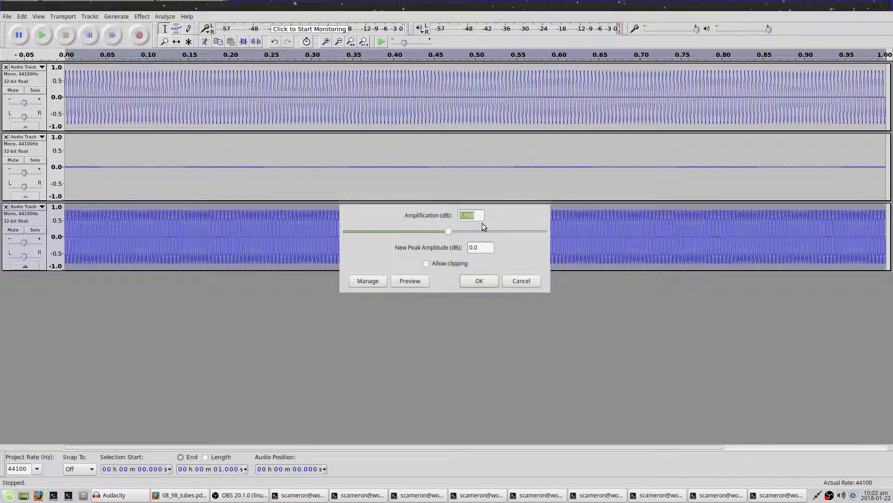
{"action": "left_click", "coordinate": [445, 234]}
{"action": "left_click_drag", "start_coordinate": [429, 234], "coordinate": [362, 247]}
{"action": "left_click", "coordinate": [471, 280]}
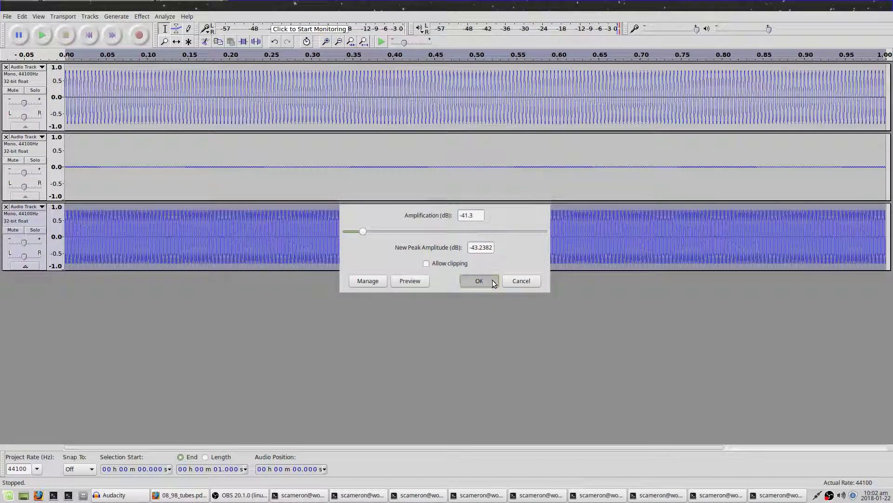
{"action": "left_click", "coordinate": [48, 38]}
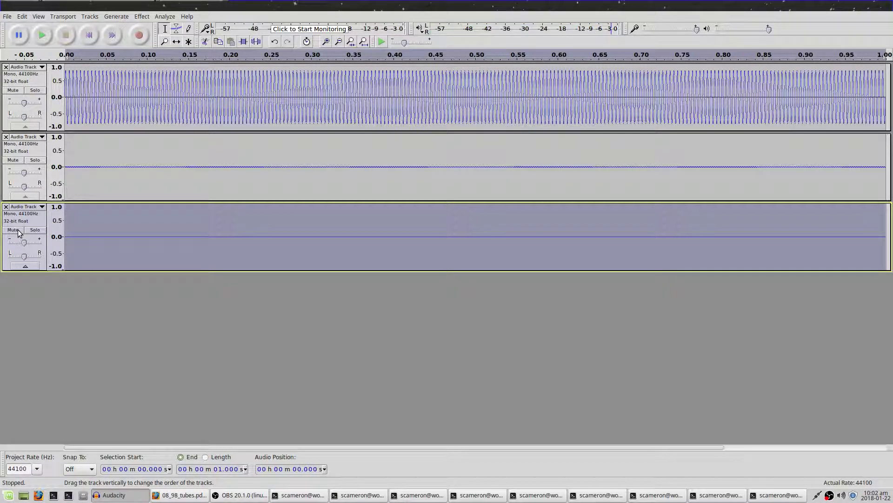
{"action": "left_click", "coordinate": [15, 160]}
{"action": "left_click", "coordinate": [14, 91]}
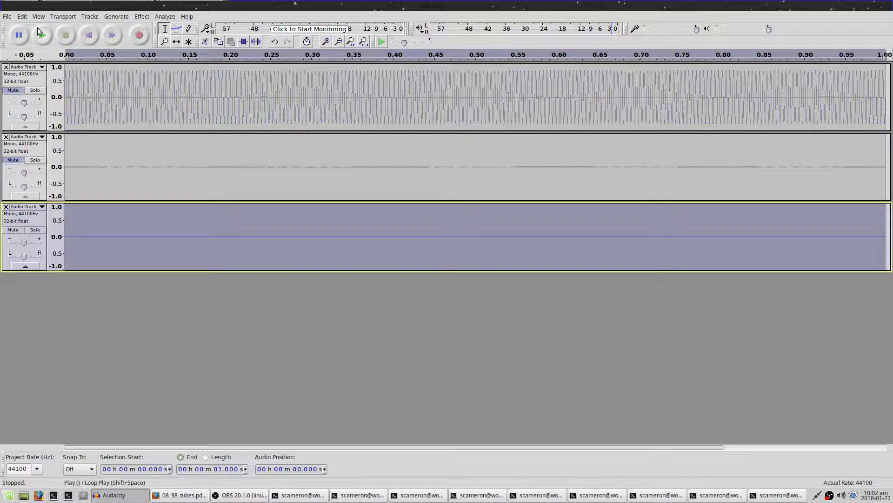
{"action": "key", "text": "space"}
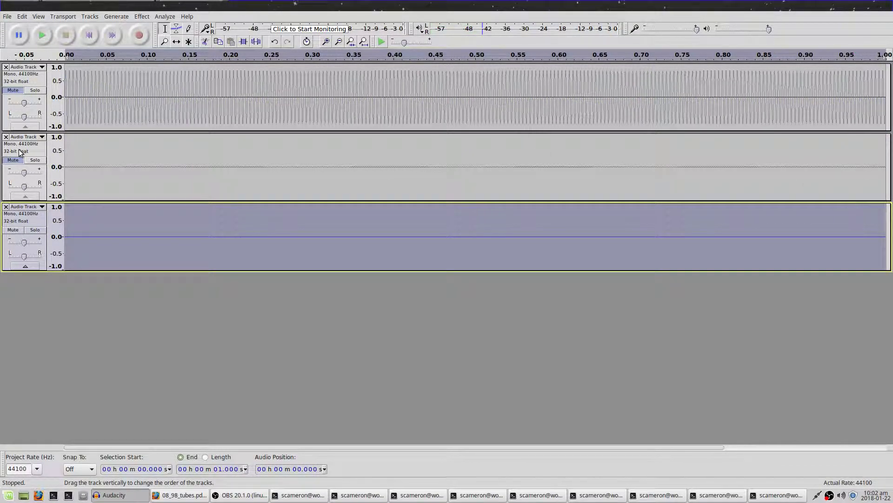
{"action": "left_click", "coordinate": [13, 160]}
{"action": "left_click", "coordinate": [43, 41]}
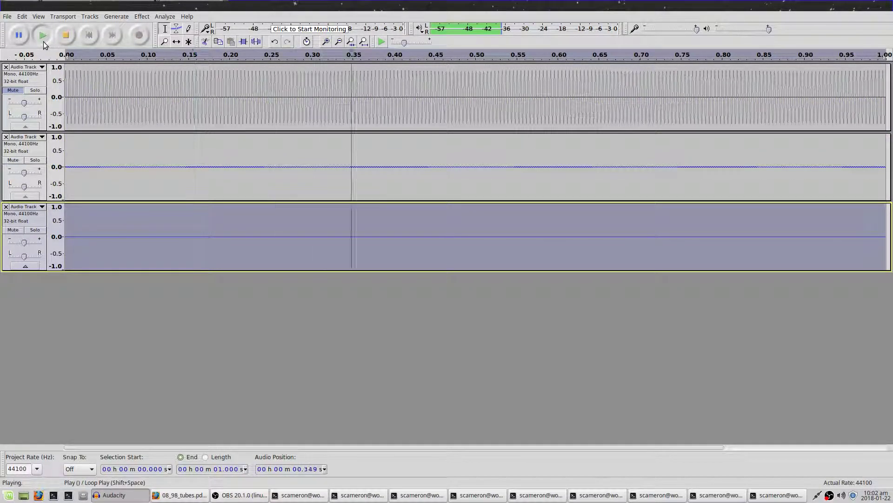
{"action": "left_click", "coordinate": [44, 41]}
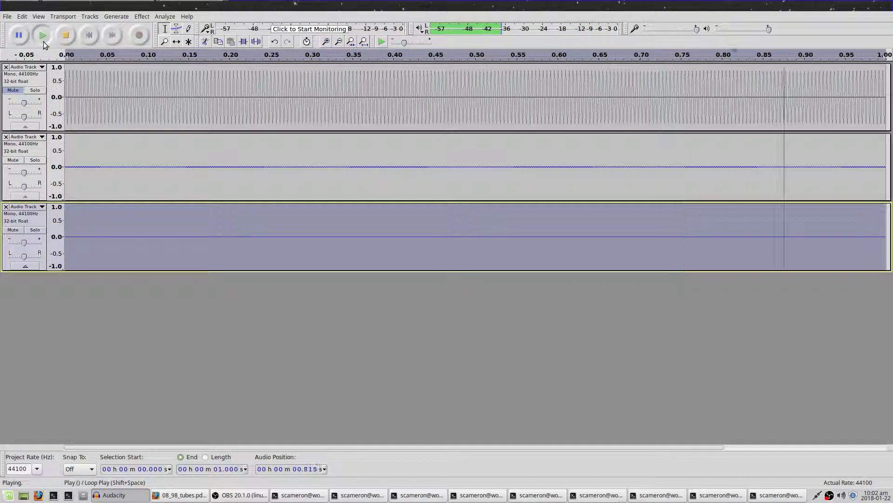
{"action": "left_click", "coordinate": [43, 41]}
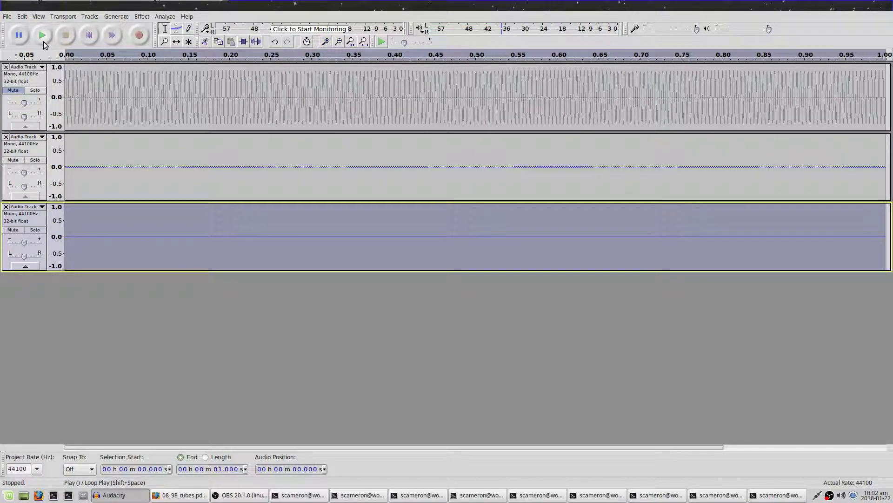
{"action": "left_click", "coordinate": [44, 41]}
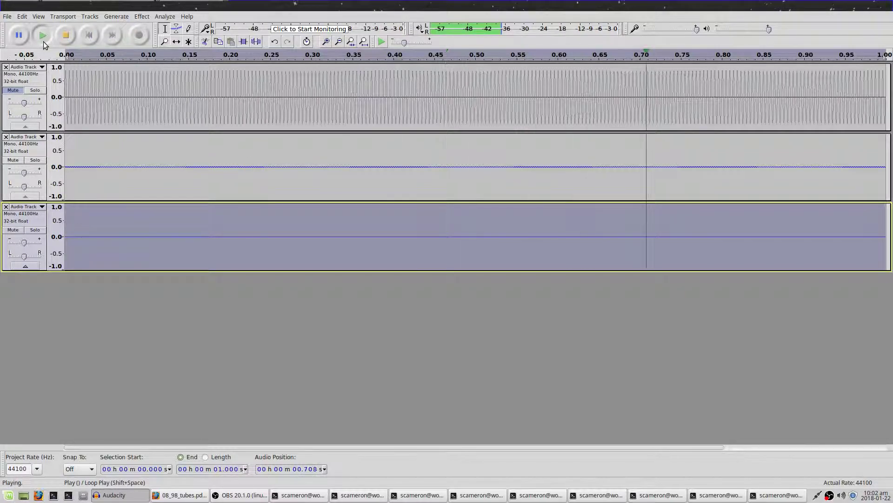
{"action": "left_click", "coordinate": [44, 41]}
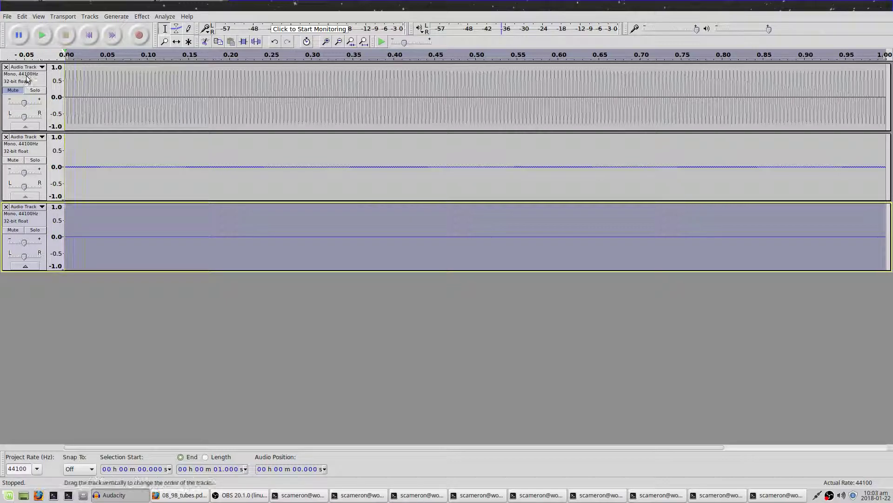
{"action": "left_click", "coordinate": [13, 90]}
{"action": "left_click", "coordinate": [40, 32]}
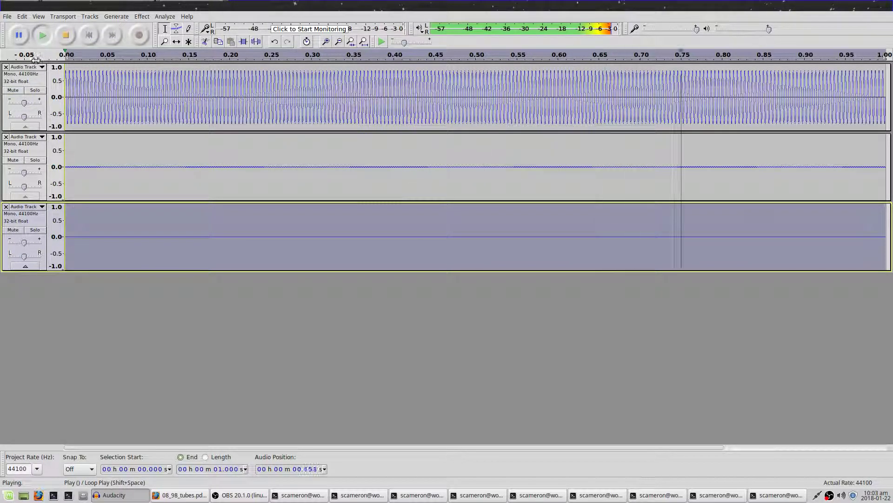
{"action": "left_click", "coordinate": [13, 160]}
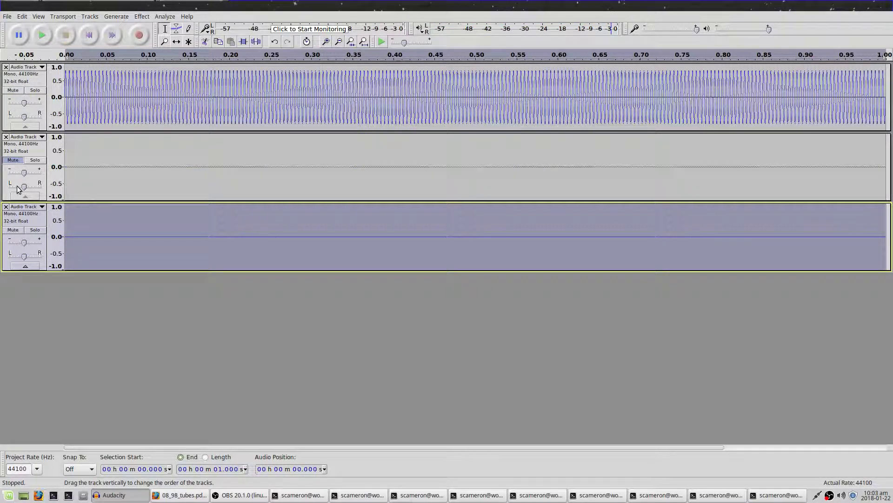
{"action": "left_click", "coordinate": [13, 230]}
{"action": "left_click", "coordinate": [43, 38]}
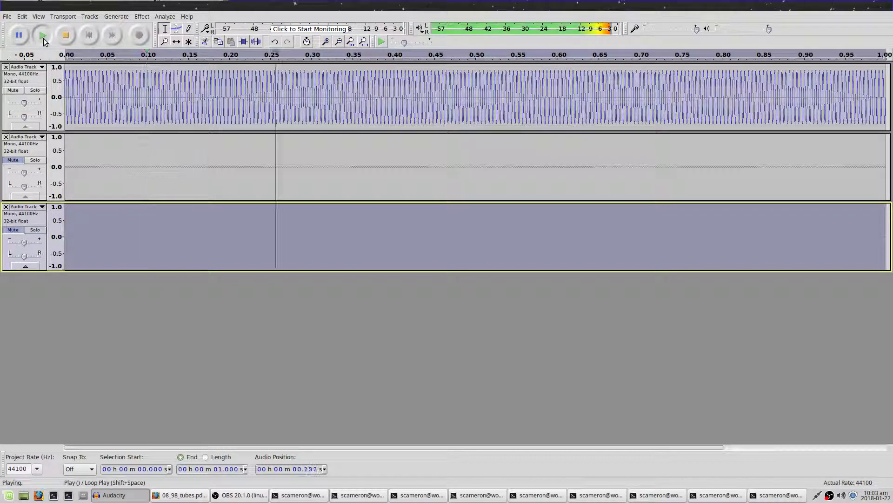
{"action": "left_click", "coordinate": [12, 160]}
{"action": "left_click", "coordinate": [12, 229]}
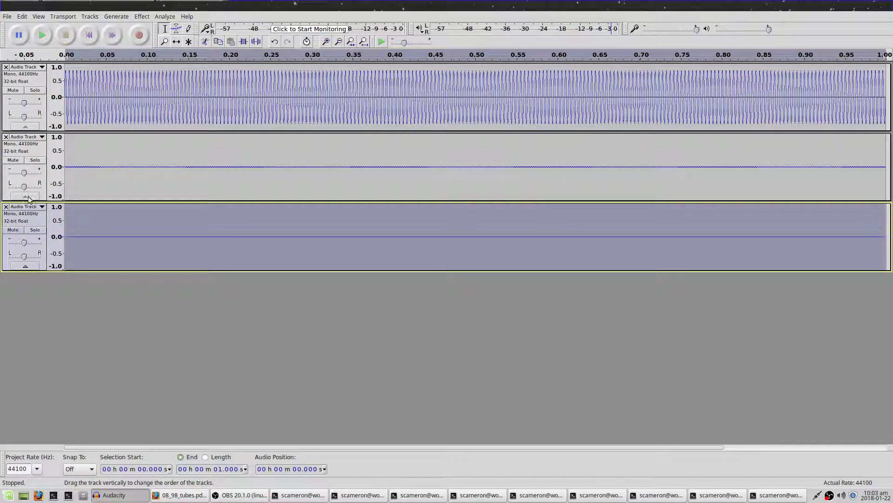
{"action": "left_click", "coordinate": [43, 35]}
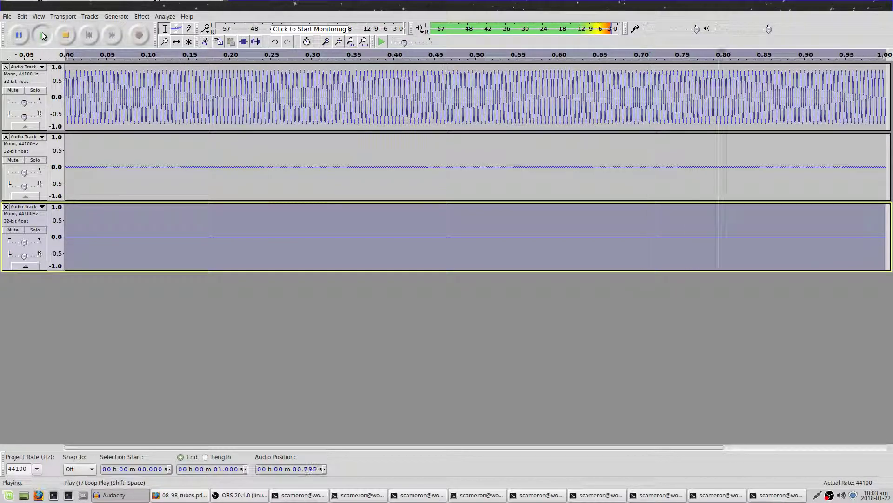
{"action": "left_click", "coordinate": [13, 159]}
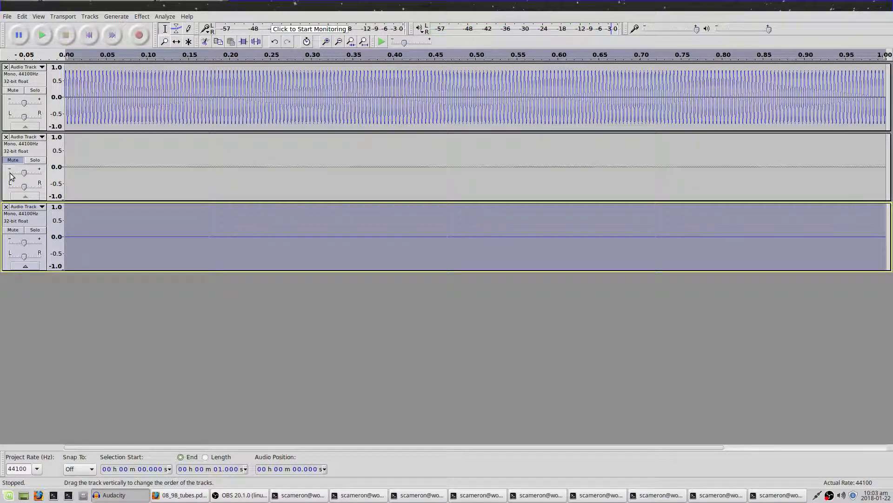
{"action": "left_click", "coordinate": [13, 230]}
{"action": "left_click", "coordinate": [47, 37]}
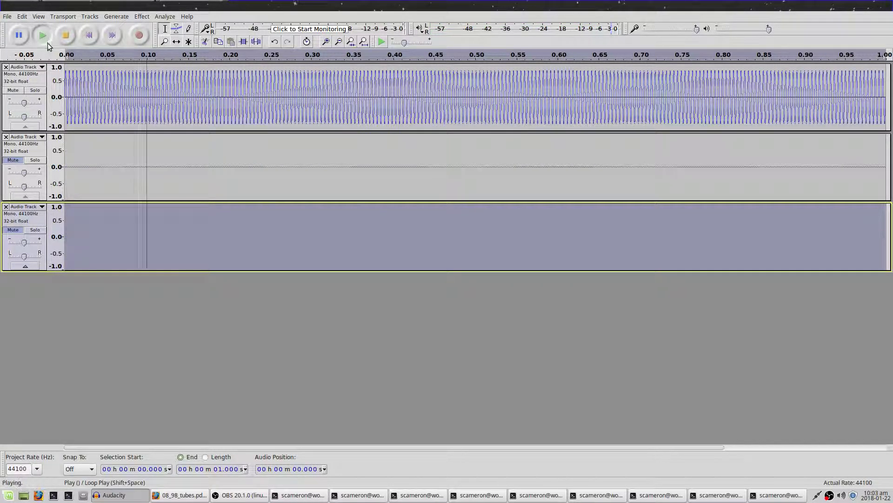
{"action": "left_click", "coordinate": [17, 160]}
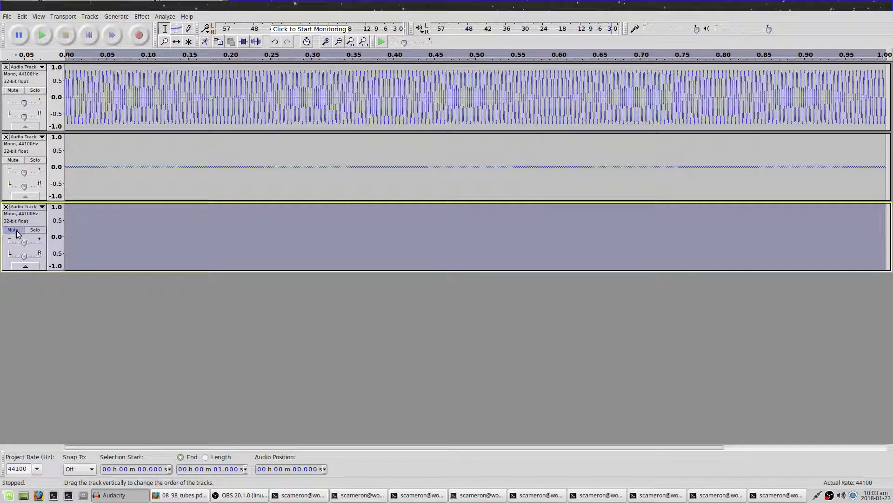
{"action": "left_click", "coordinate": [13, 230]}
{"action": "left_click", "coordinate": [41, 35]}
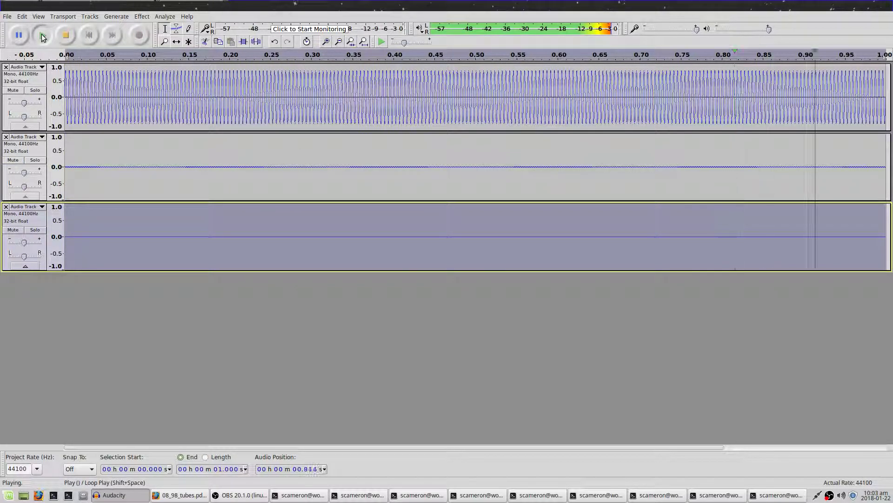